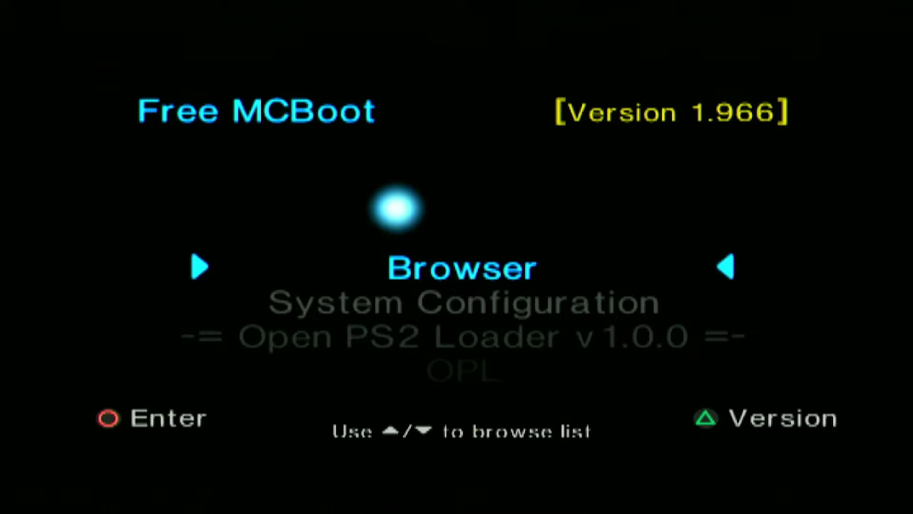
Step: Launch the Free McBoot Configurator from the boot menu using the O:OK button layout
key(Down)
key(Down)
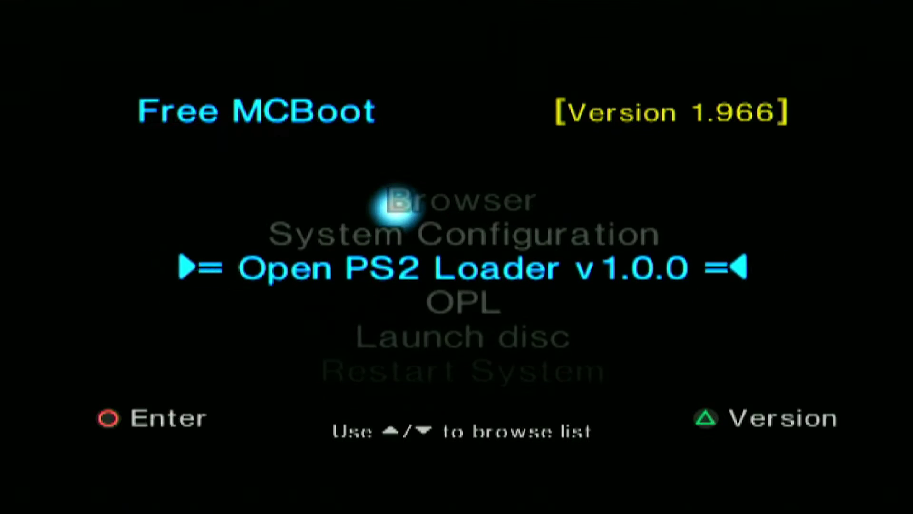
key(Down)
key(Down)
key(Down)
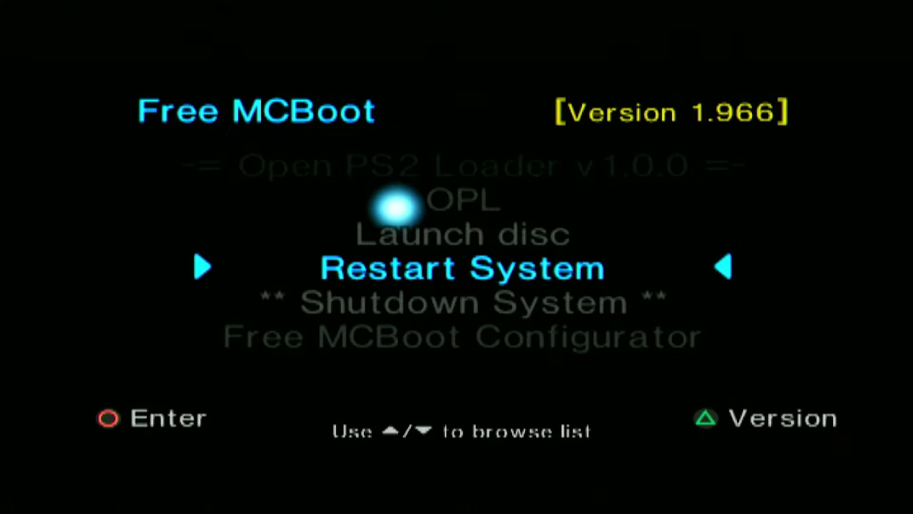
key(Down)
key(Down)
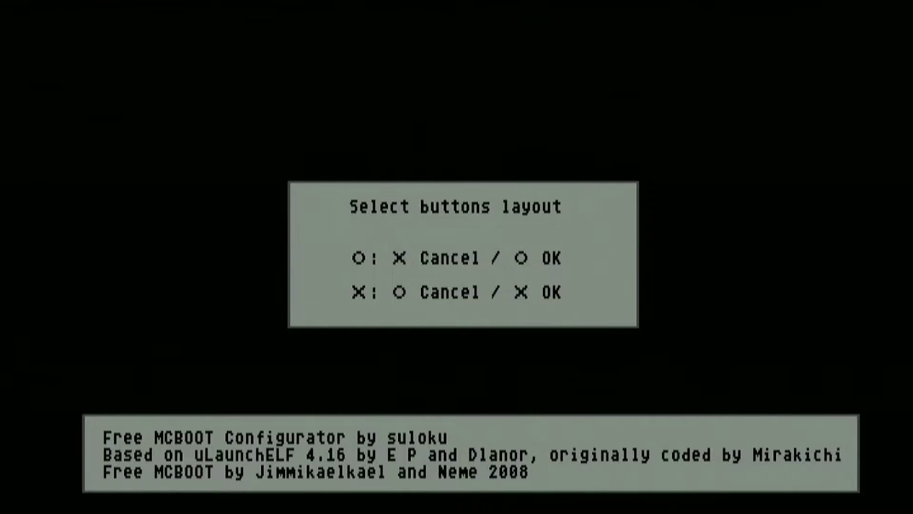
key(Return)
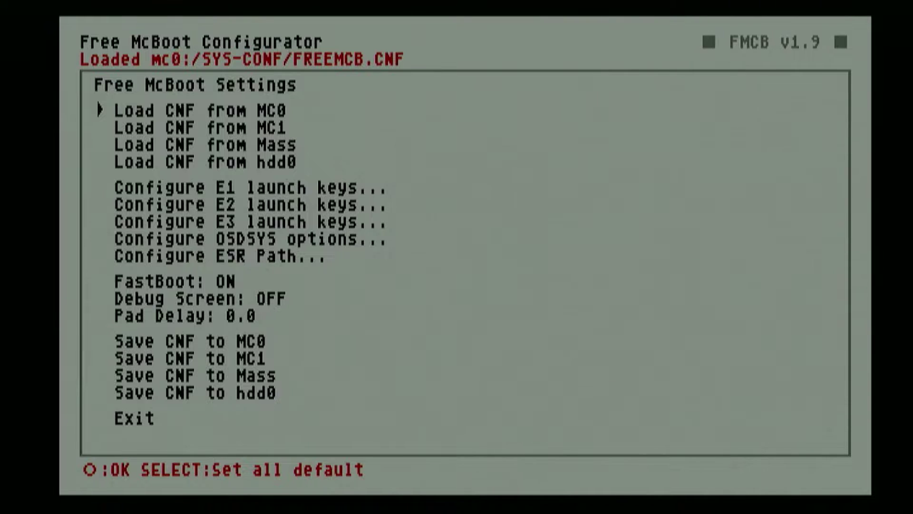
Step: Open the Configure OSDSYS options page
key(Down)
key(Down)
key(Down)
key(Down)
key(Down)
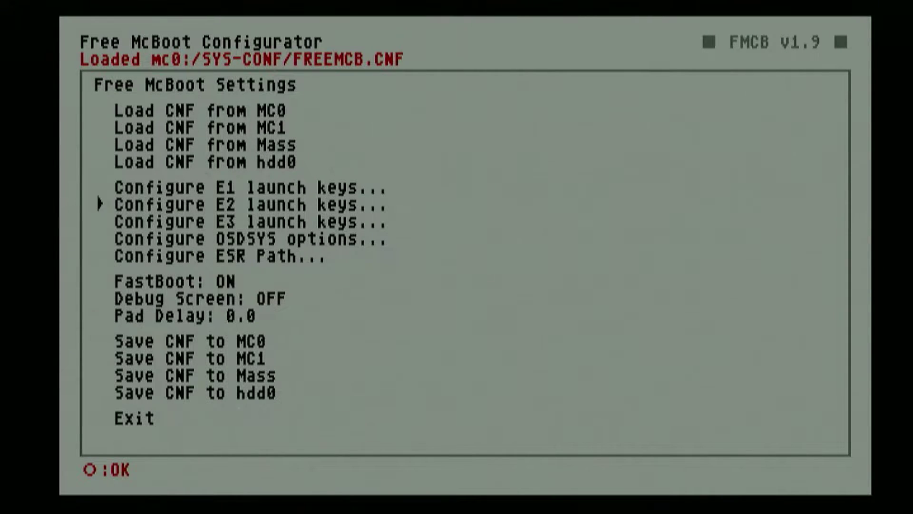
key(Down)
key(Down)
key(Return)
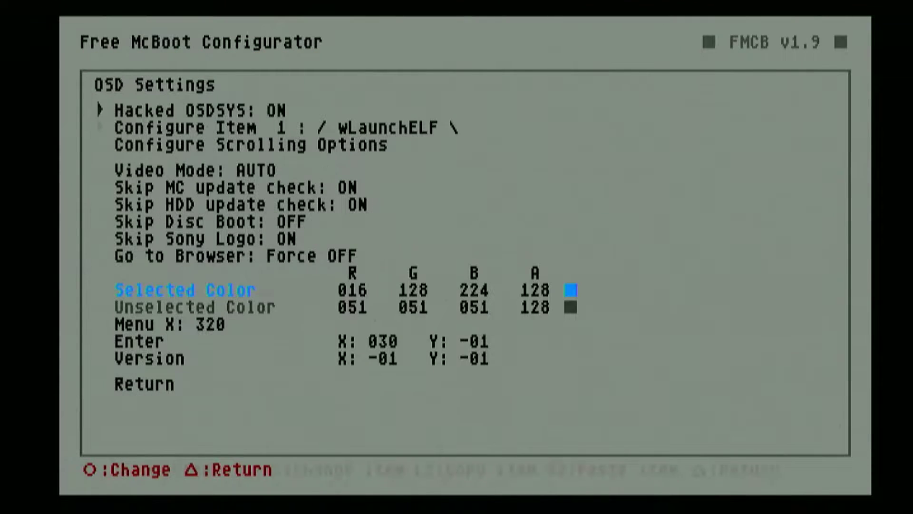
Step: Open Item 1 settings, keeping the name wLaunchELF unchanged, and move to Path1
key(Down)
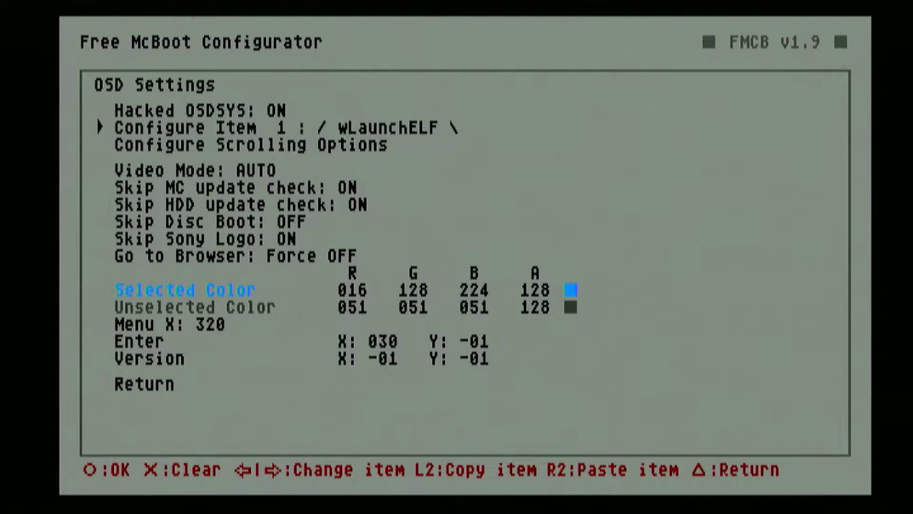
key(Return)
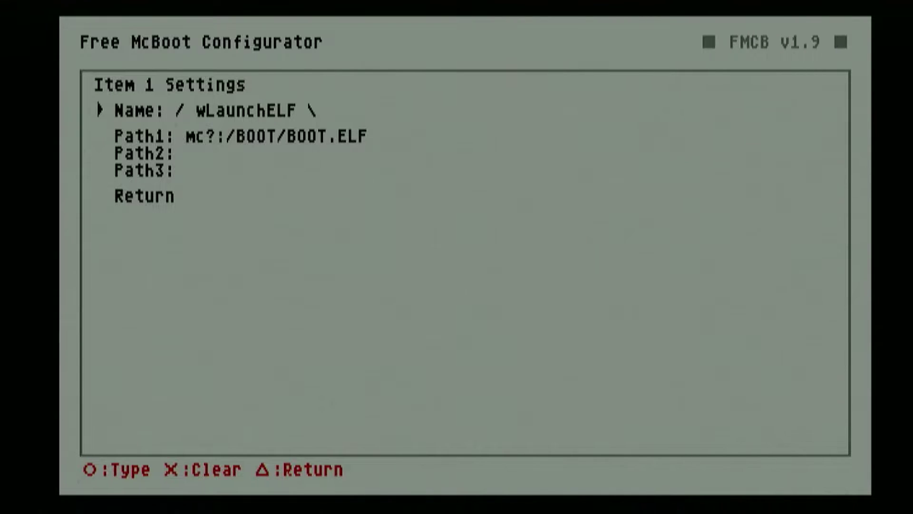
key(Return)
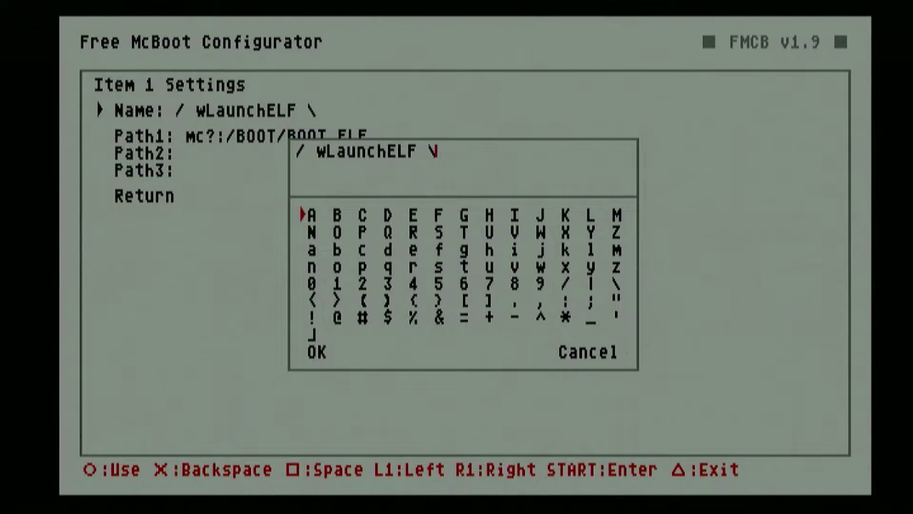
key(Down)
key(Down)
key(Down)
key(Down)
key(Down)
key(Down)
key(Down)
key(Down)
key(Return)
key(Down)
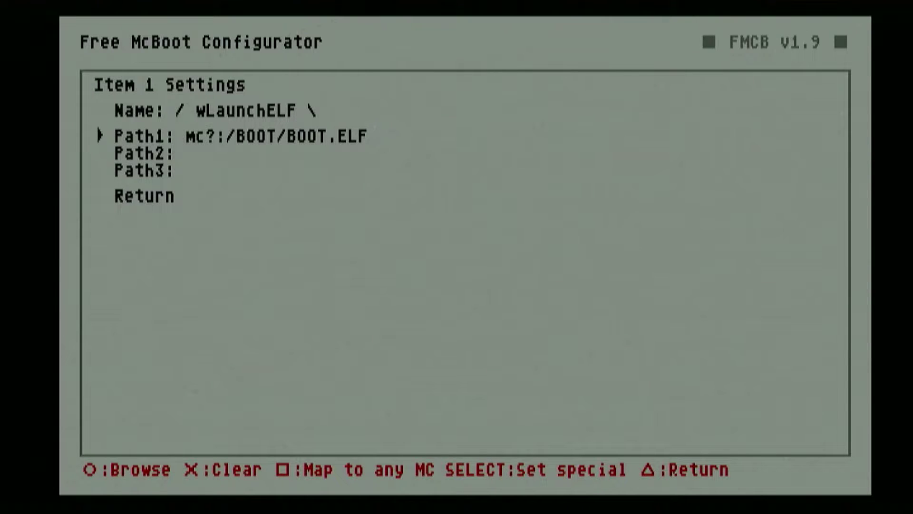
Step: Point item 1's Path1 to mc0:/BOOT/BOOT-EXFAT-DS34-NO_NETWORK-M.ELF
key(Return)
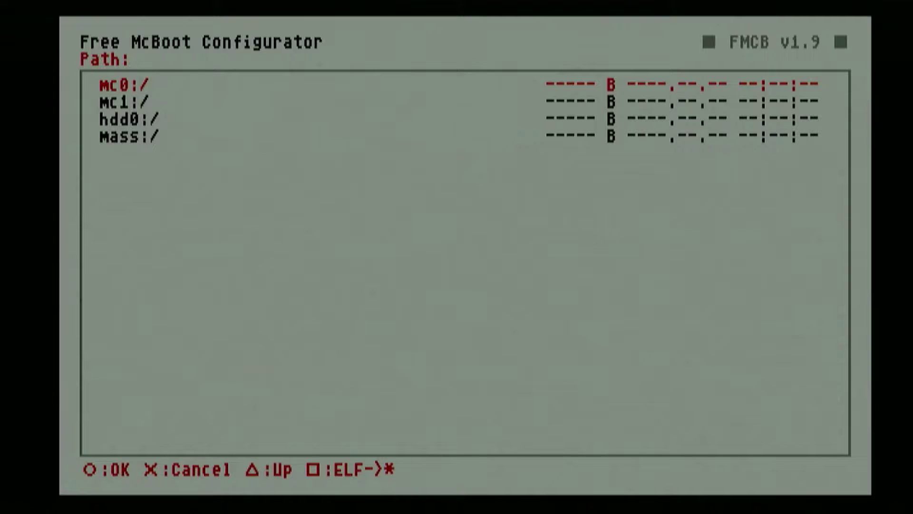
key(Return)
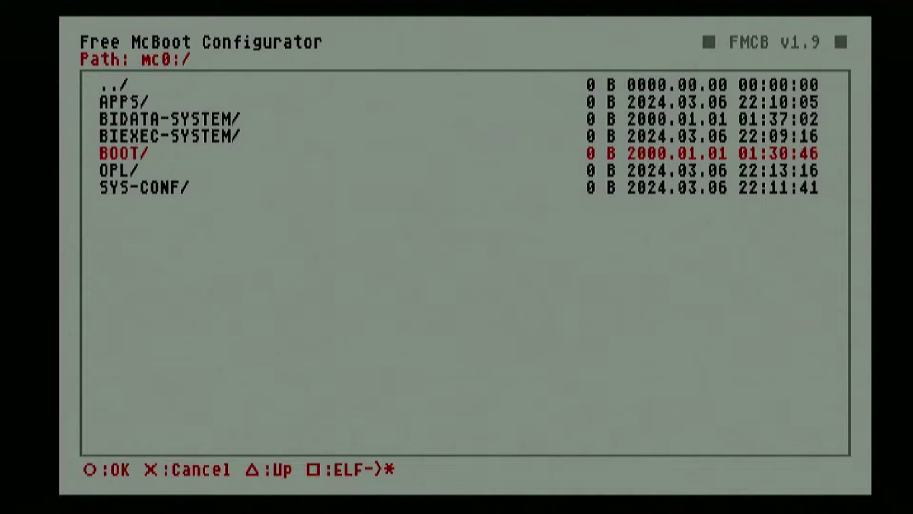
key(Return)
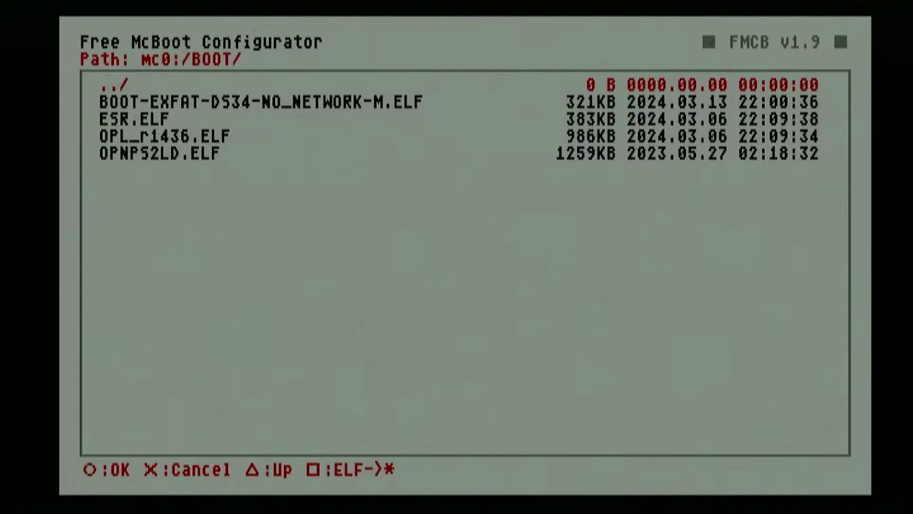
key(Down)
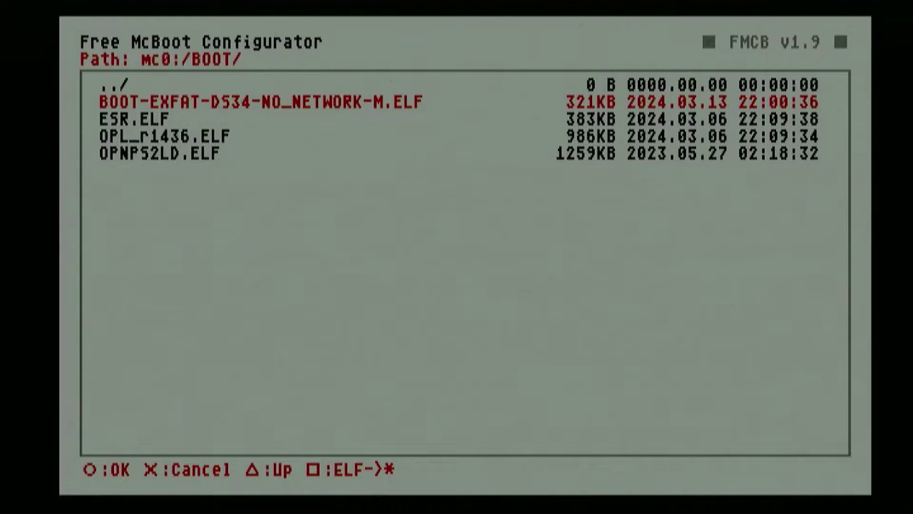
key(Return)
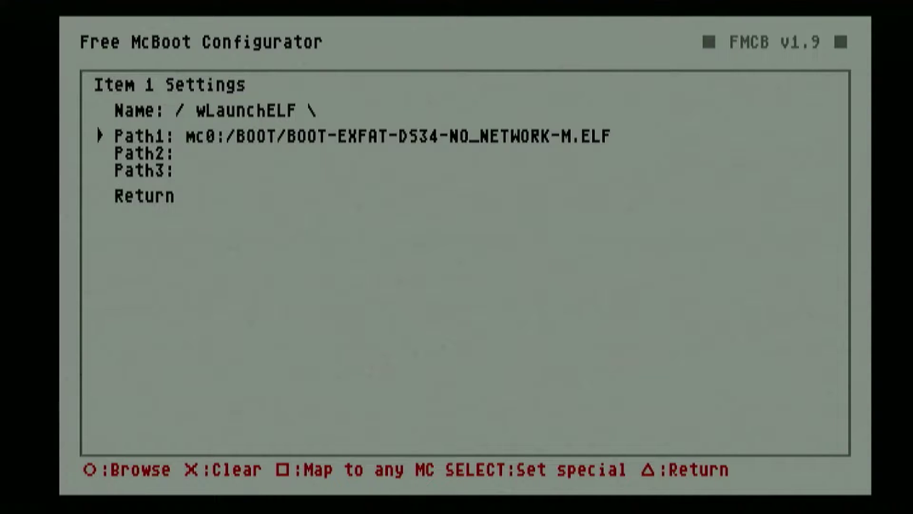
key(Down)
key(Down)
key(Down)
Step: Go back to OSD Settings and open the settings for menu item 2
key(Return)
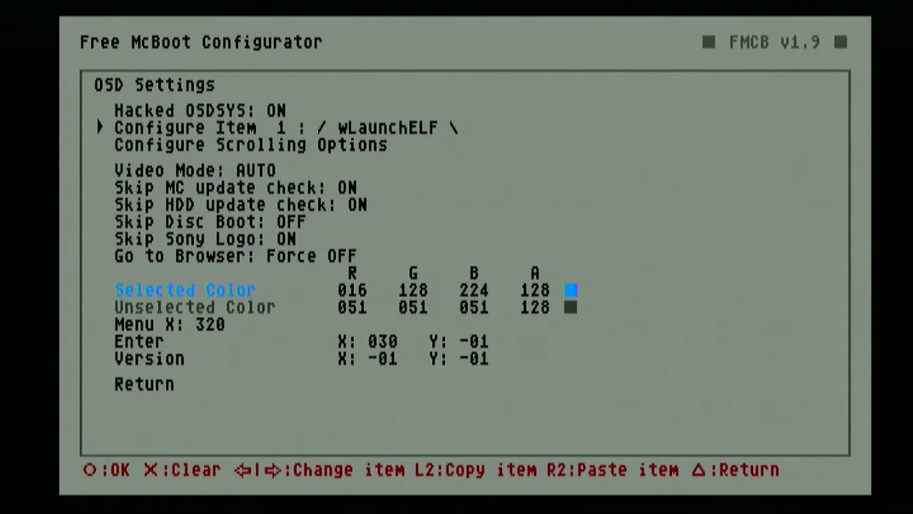
key(Right)
key(Left)
key(Right)
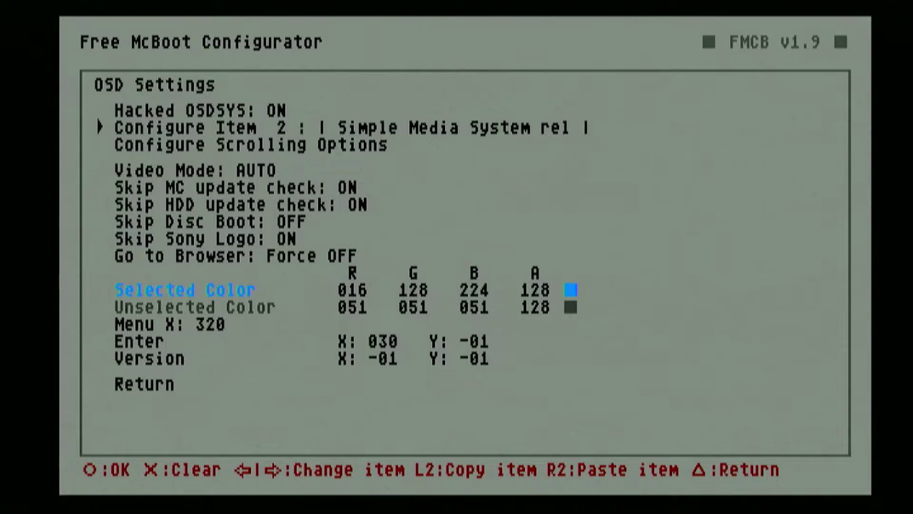
key(Return)
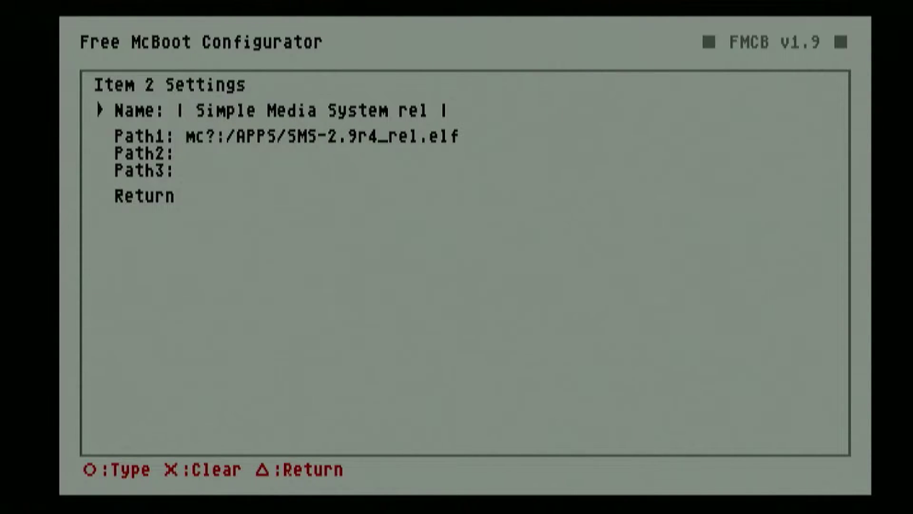
Step: Rename item 2 from Simple Media System rel to OPL
key(Return)
key(Left)
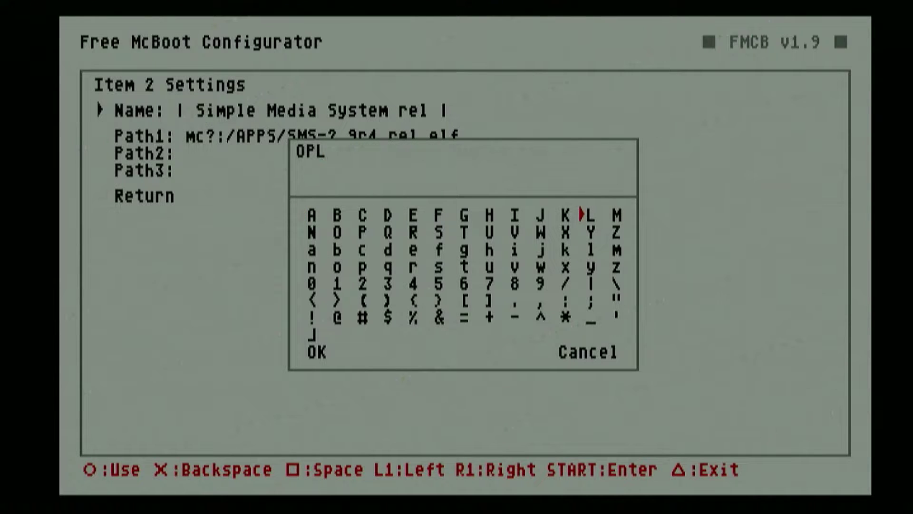
key(Down)
key(Down)
key(Down)
key(Down)
key(Down)
key(Down)
key(Down)
key(Return)
key(Down)
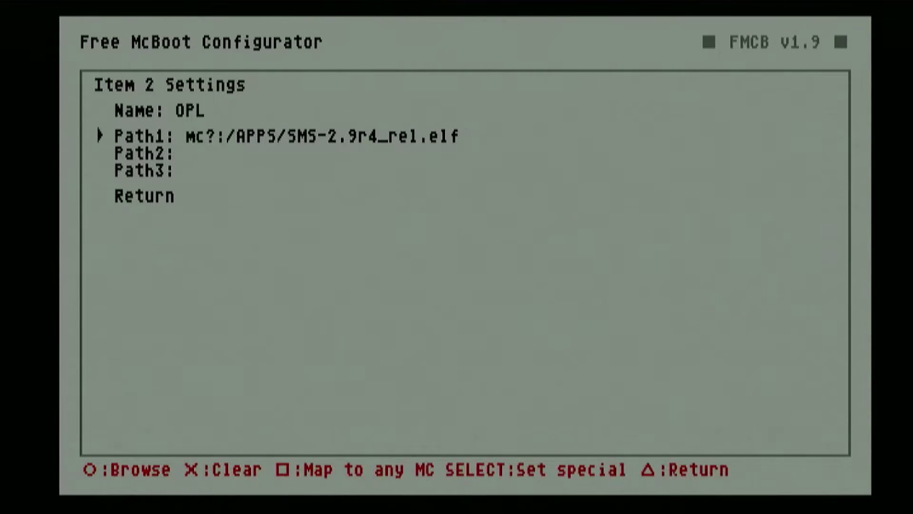
Step: Set item 2's Path1 to mc0:/BOOT/OPNPS2LD.ELF and return to OSD Settings
key(Return)
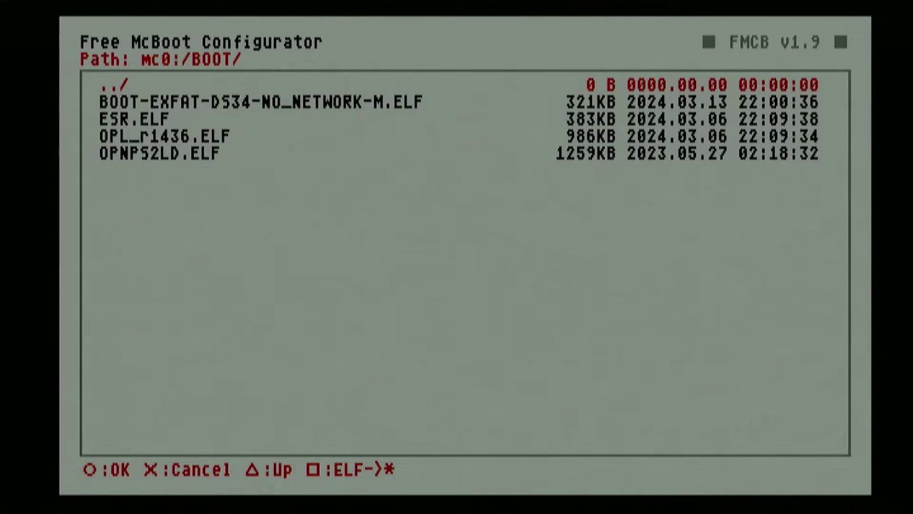
key(Down)
key(Down)
key(Down)
key(Down)
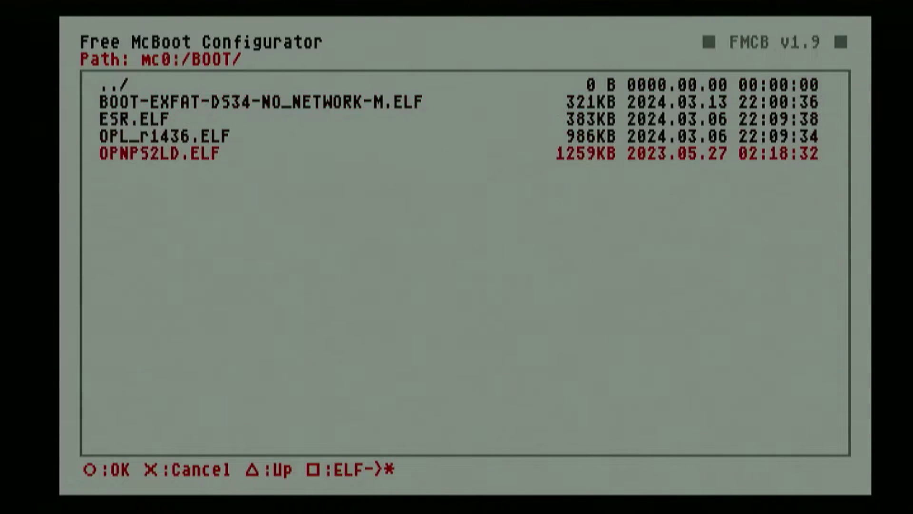
key(Return)
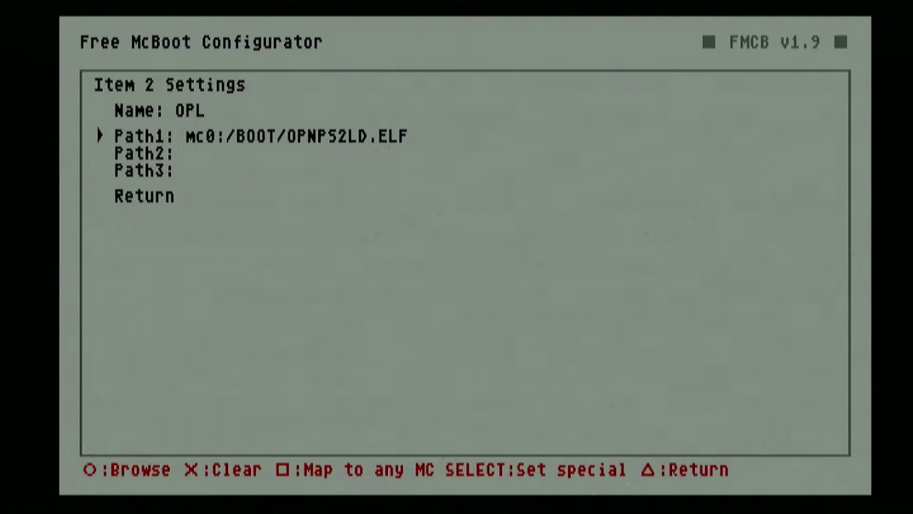
key(Down)
key(Down)
key(Down)
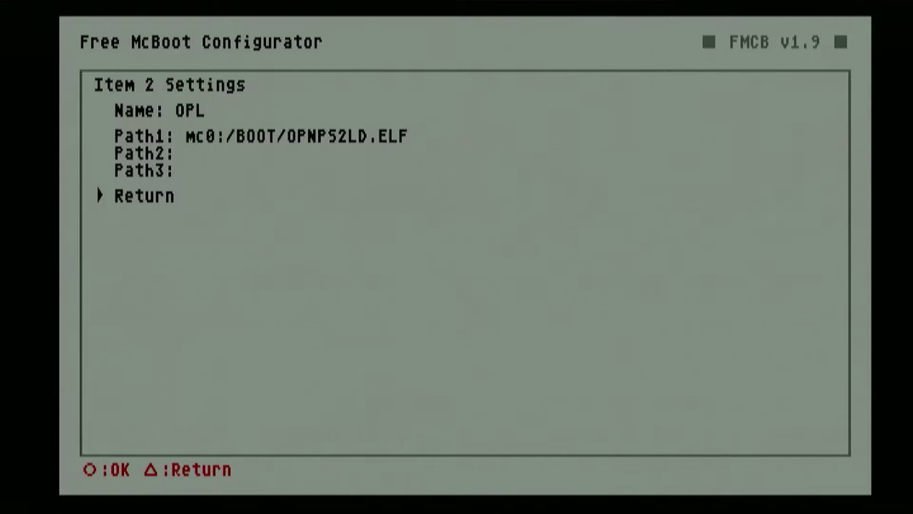
key(Return)
key(Right)
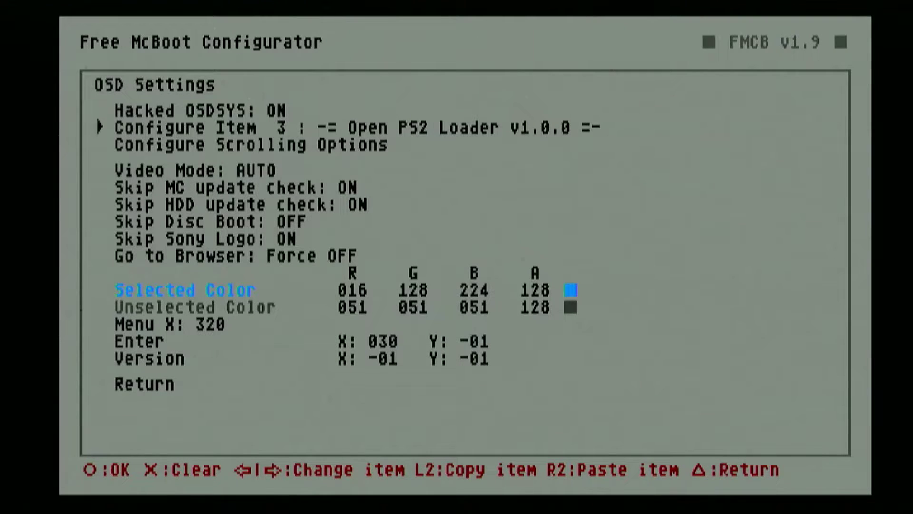
Step: Rename menu item 3 to OPL PS1 using the on-screen keyboard
key(Return)
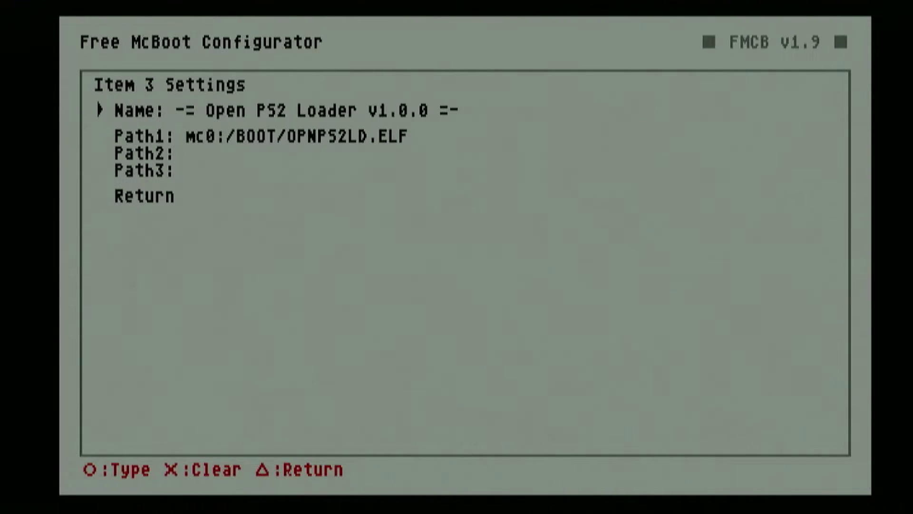
key(Return)
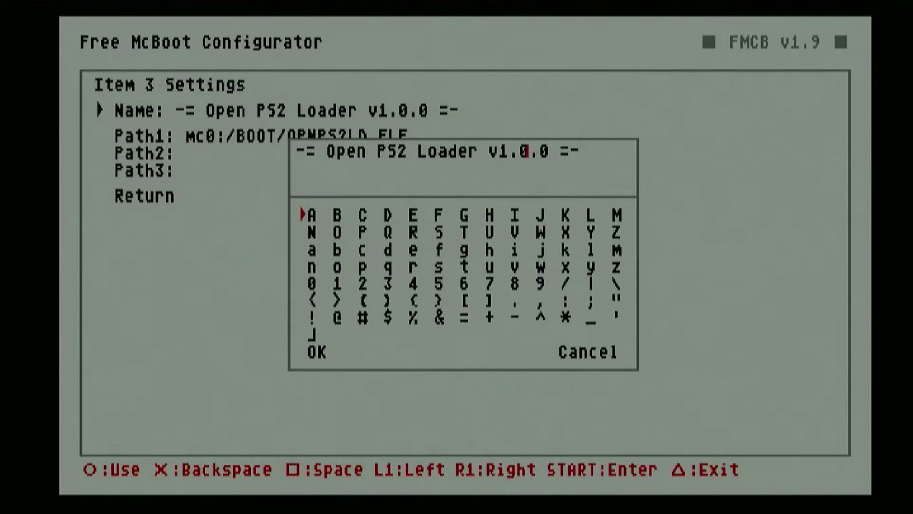
key(Down)
key(Right)
key(Return)
key(Right)
key(Return)
key(Right)
key(Right)
key(Right)
key(Right)
key(Right)
key(Right)
key(Right)
key(Right)
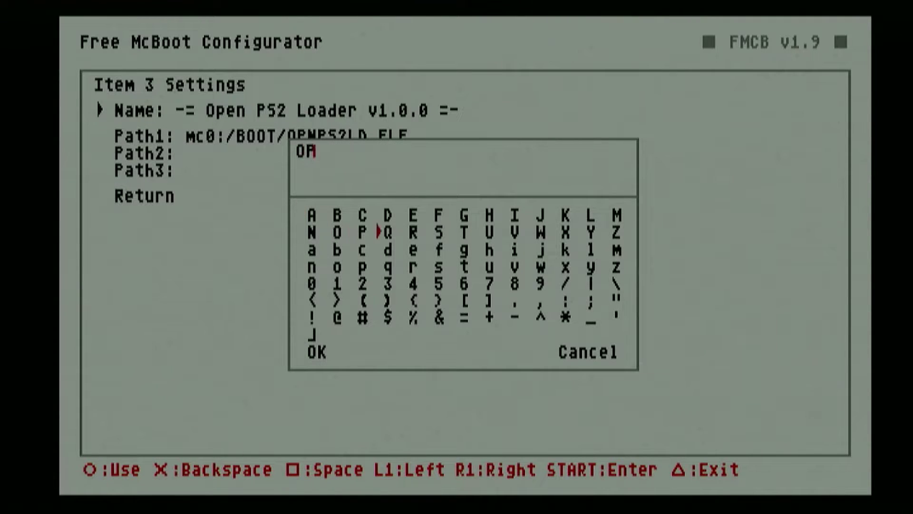
text(L PS1)
key(Return)
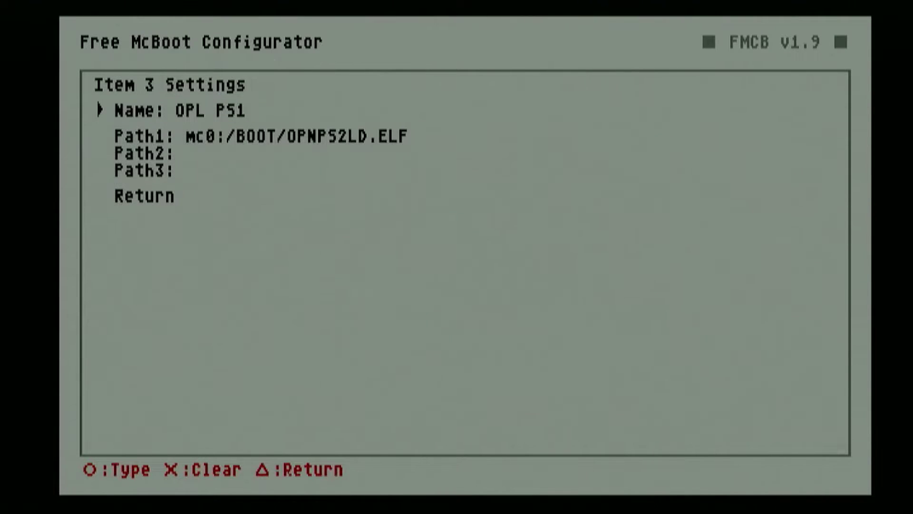
key(Down)
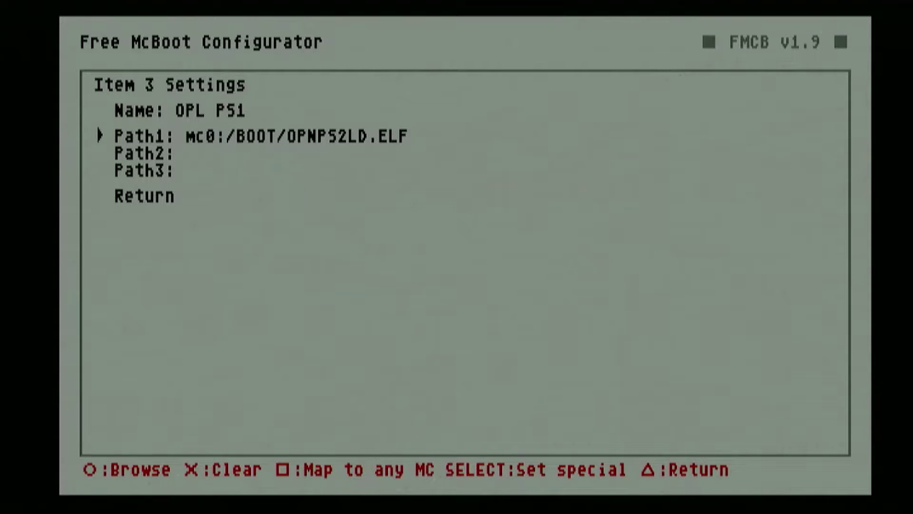
Step: Change item 3's Path1 to mc0:/APPS/OPNPS2LD.ELF and return to OSD Settings
key(Return)
key(BackSpace)
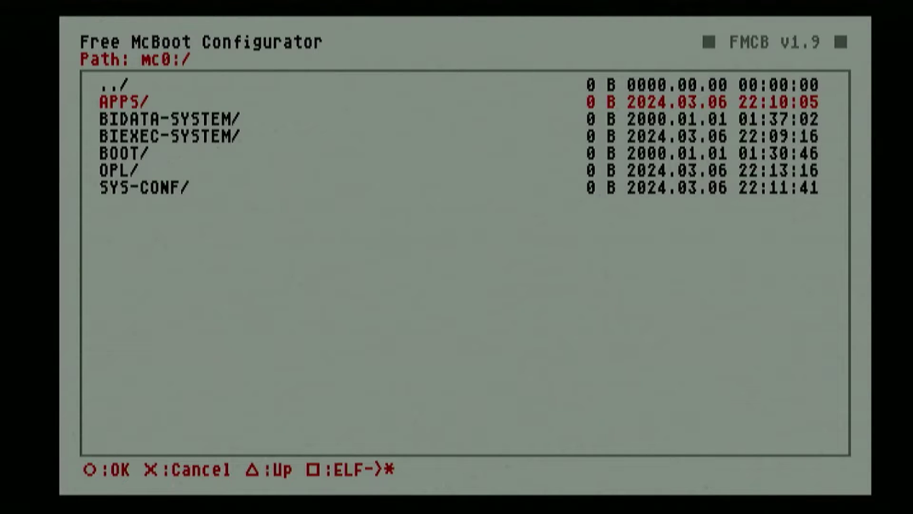
key(Return)
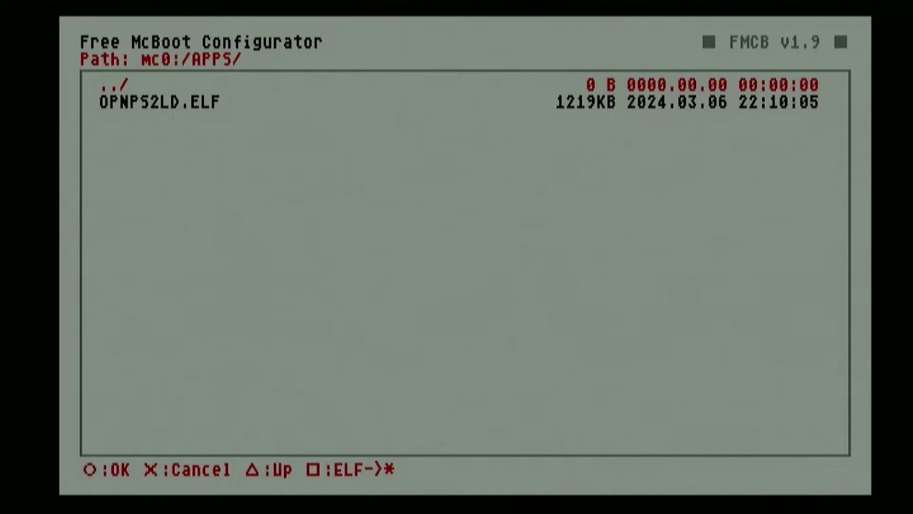
key(Down)
key(Return)
key(Down)
key(Down)
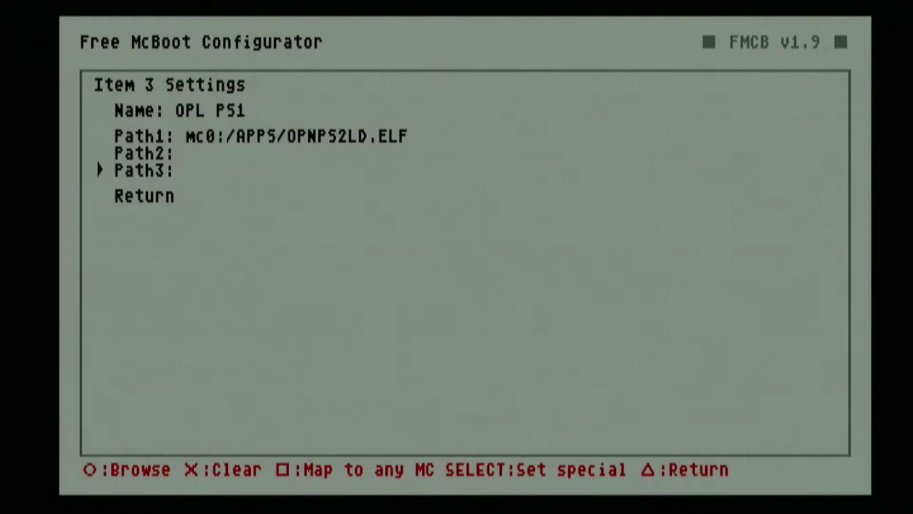
key(Down)
key(Return)
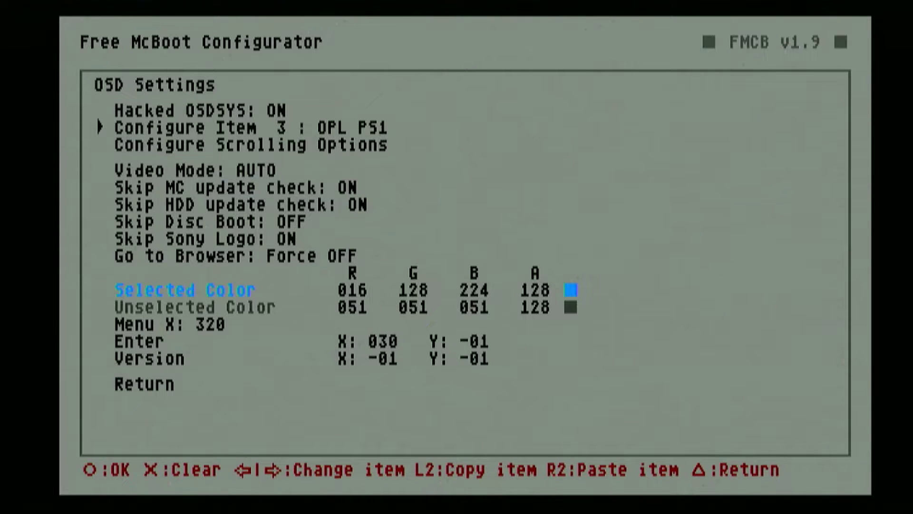
Step: Set item 4 (OPL) Path1 to mc0:/BOOT/OPL_r1436.ELF and return to OSD Settings
key(Right)
key(Right)
key(Return)
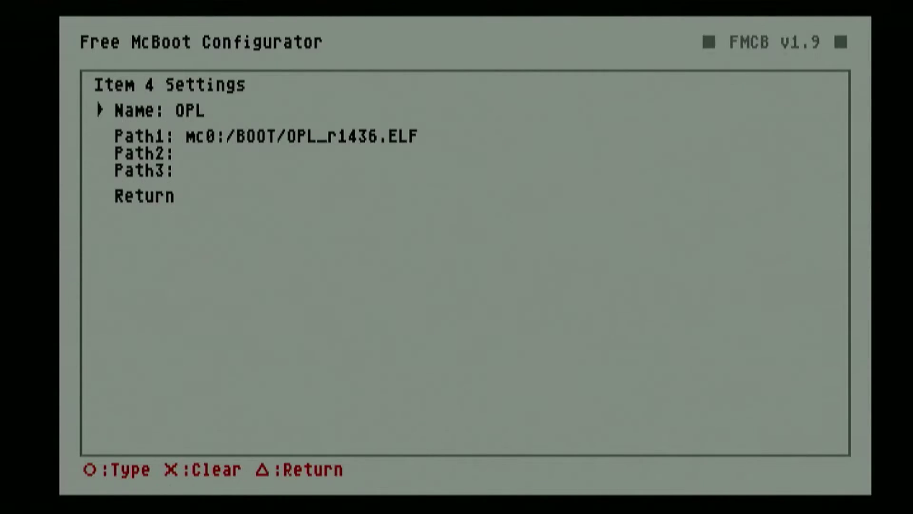
key(Down)
key(Return)
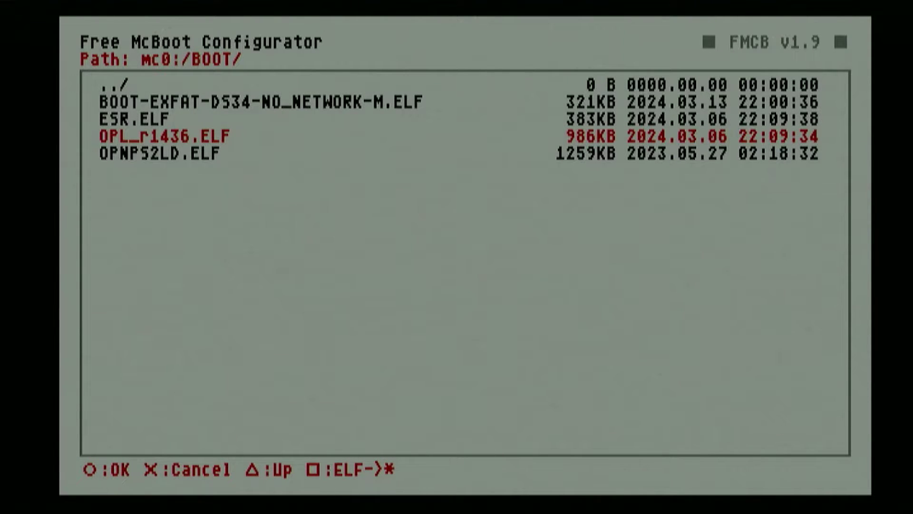
key(Return)
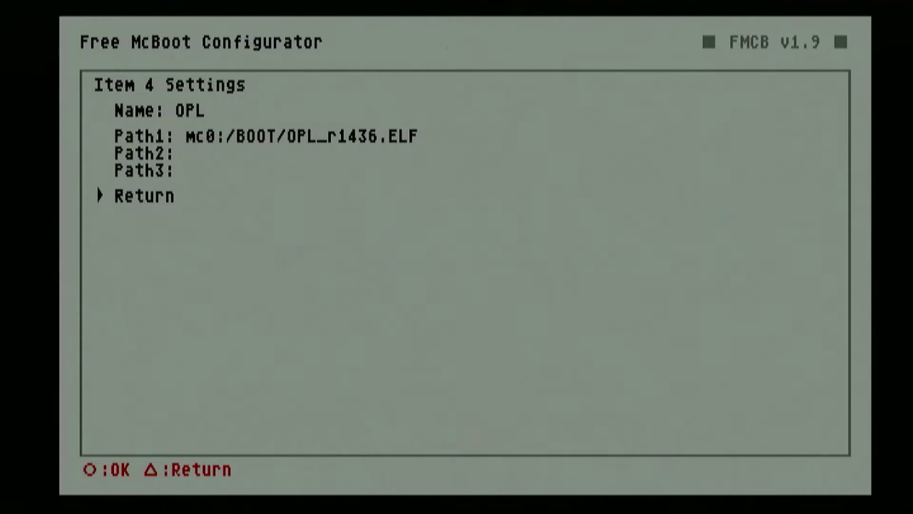
key(Return)
key(Right)
Step: Name empty item 5 ESR on the on-screen keyboard
key(Return)
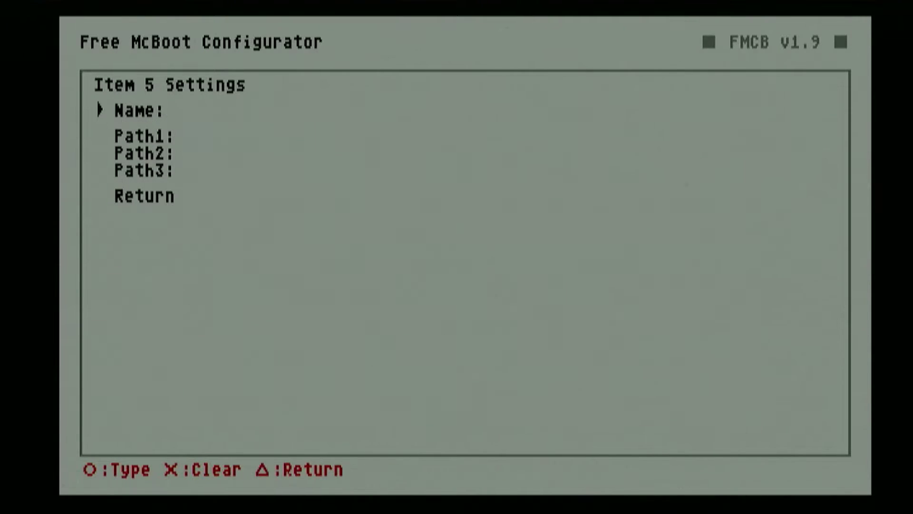
key(Return)
key(Right)
key(Right)
key(Right)
key(Right)
key(Return)
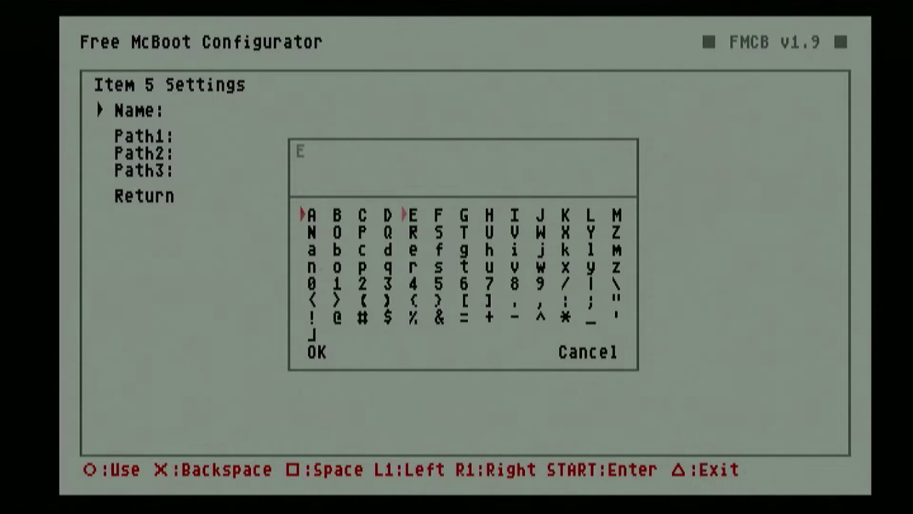
key(Down)
key(Left)
key(Right)
key(Right)
key(Return)
key(Left)
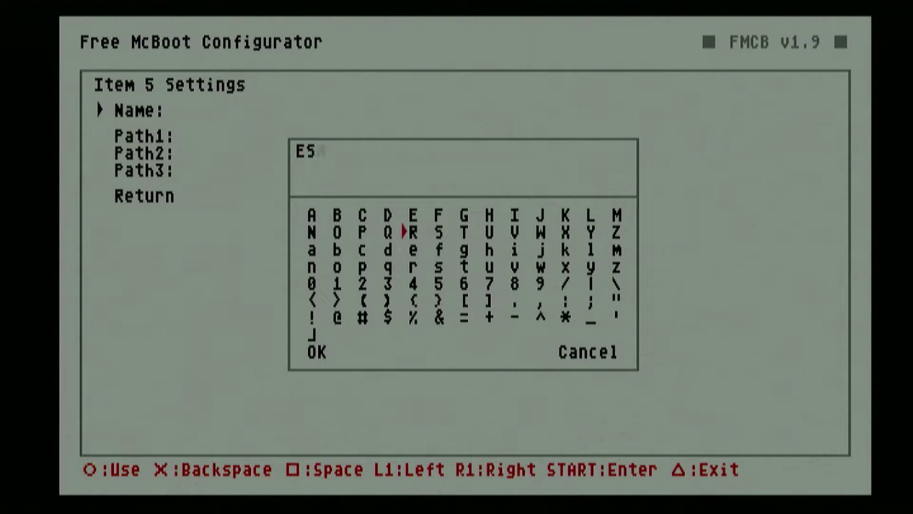
key(Return)
key(Down)
key(Down)
key(Down)
key(Down)
key(Down)
key(Down)
key(Return)
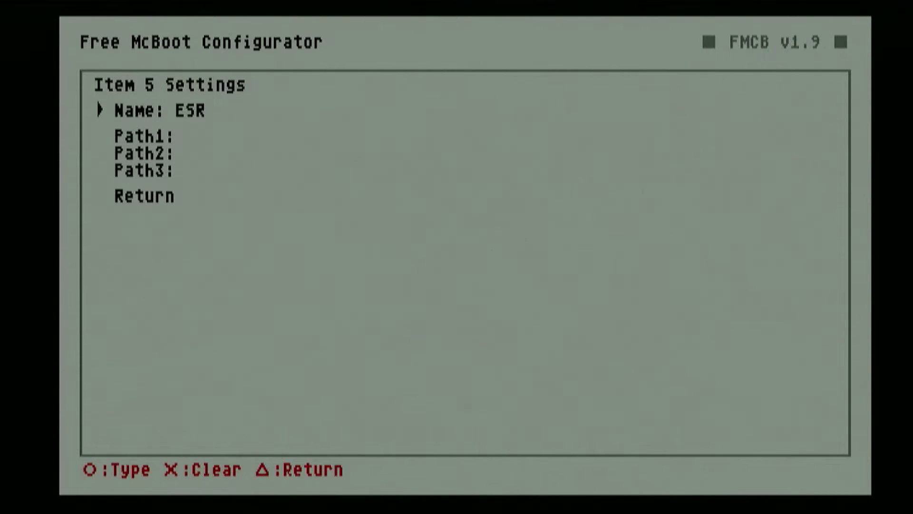
key(Down)
Step: Set item 5's Path1 to mc0:/BOOT/ESR.ELF and return to OSD Settings
key(Return)
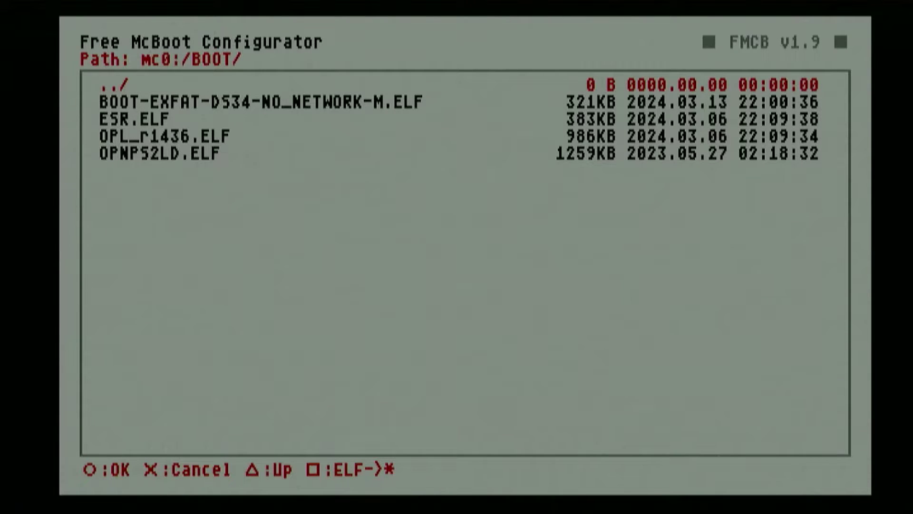
key(Down)
key(Down)
key(Return)
key(Down)
key(Down)
key(Down)
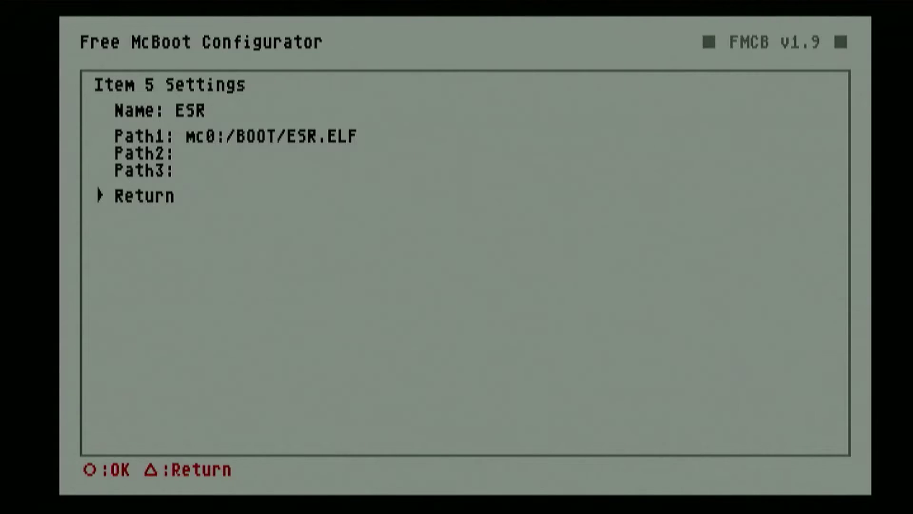
key(Return)
key(Up)
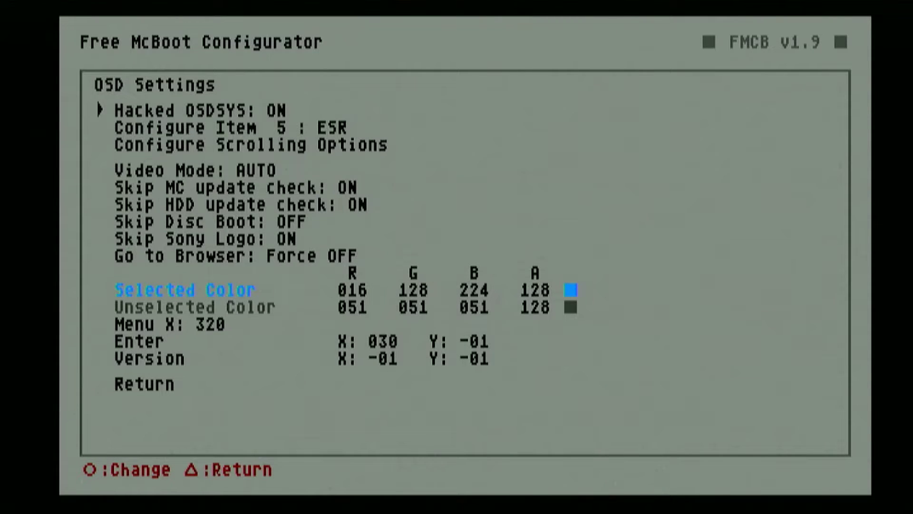
Step: Save the configuration to mc0:/SYS-CONF/FREEMCB.CNF and reboot into the boot menu
key(Up)
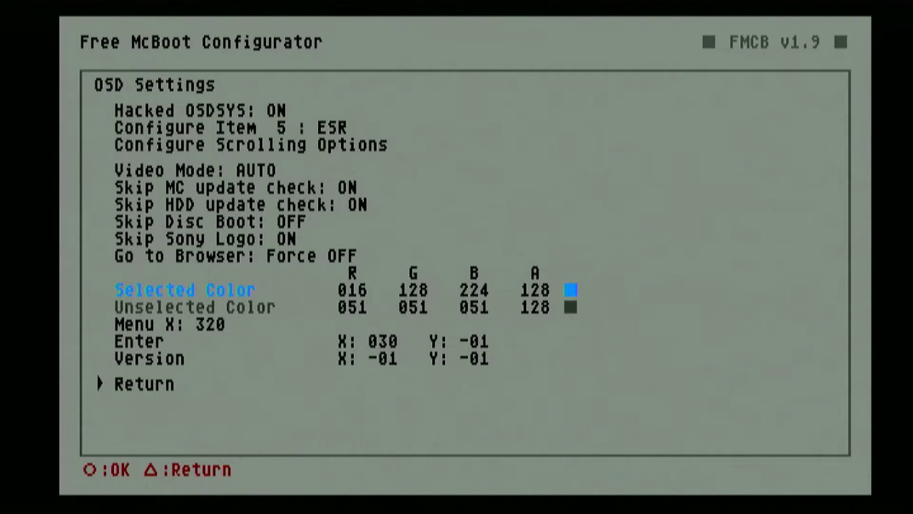
key(Return)
key(Down)
key(Down)
key(Down)
key(Down)
key(Down)
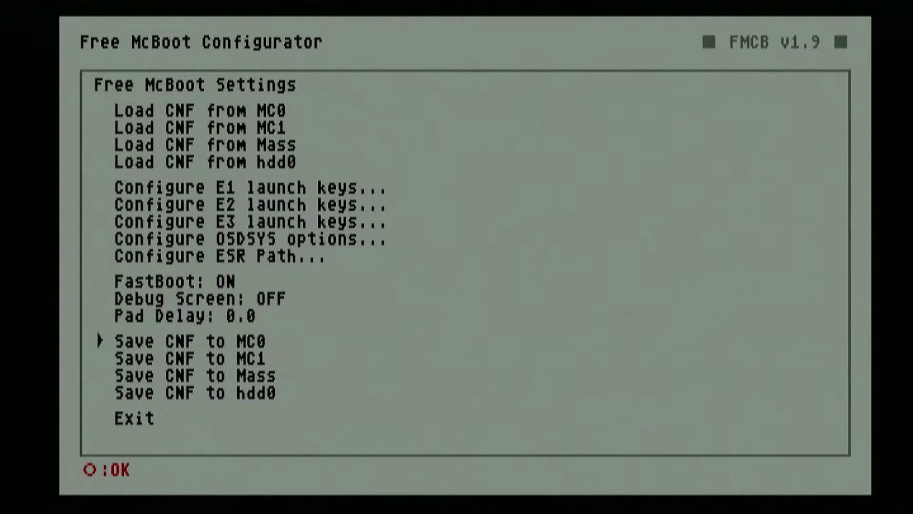
key(Return)
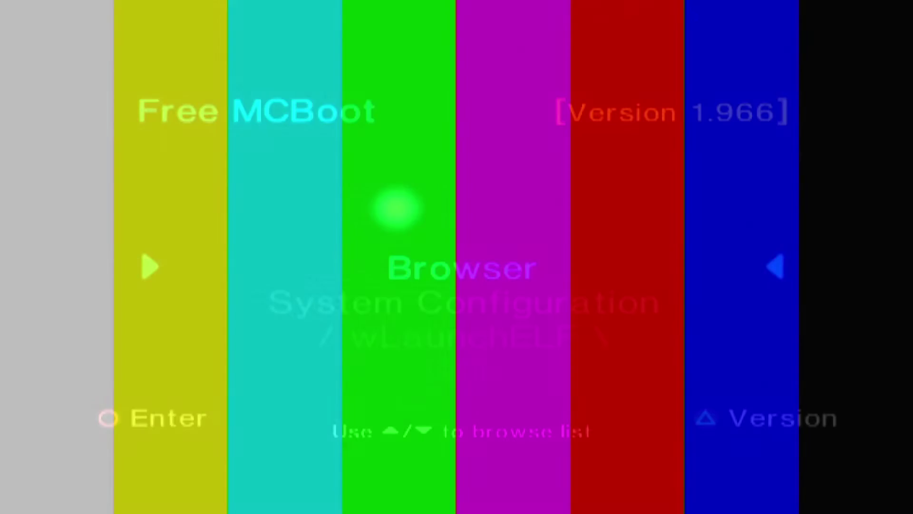
key(Down)
key(Down)
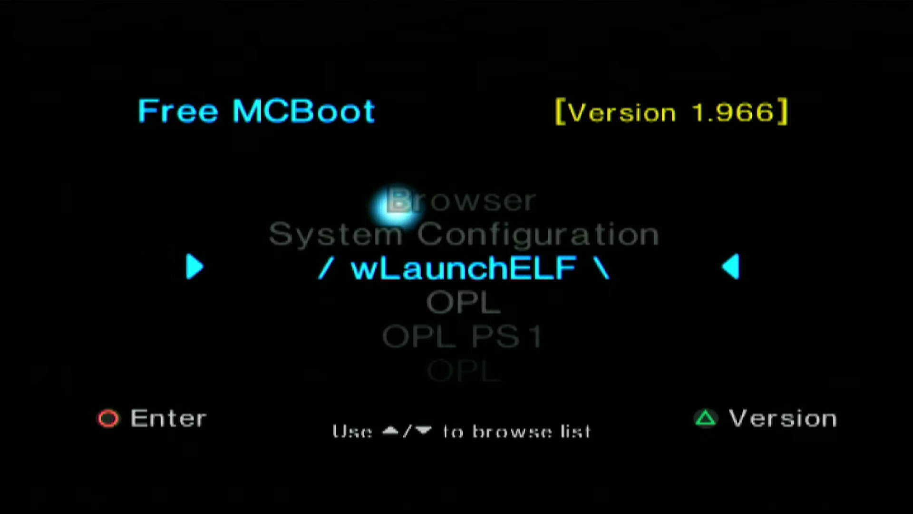
key(Down)
key(Down)
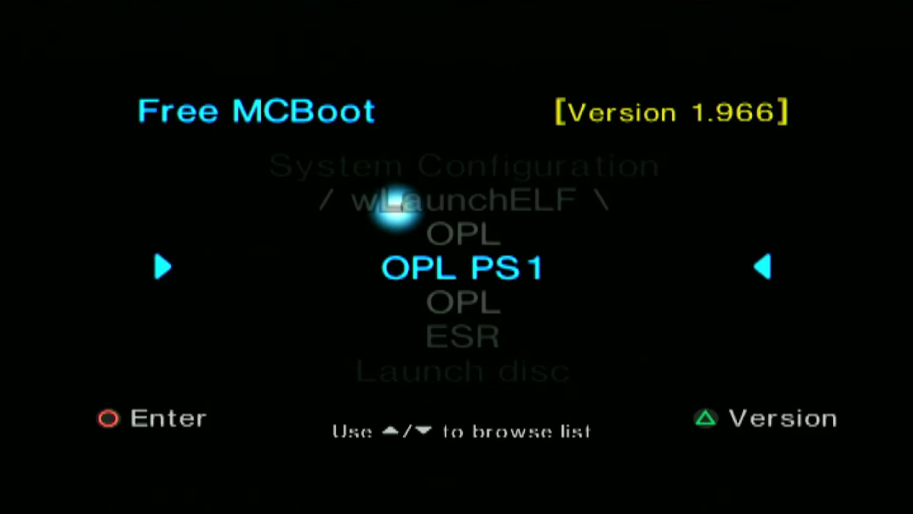
key(Down)
key(Down)
key(Down)
key(Down)
key(Down)
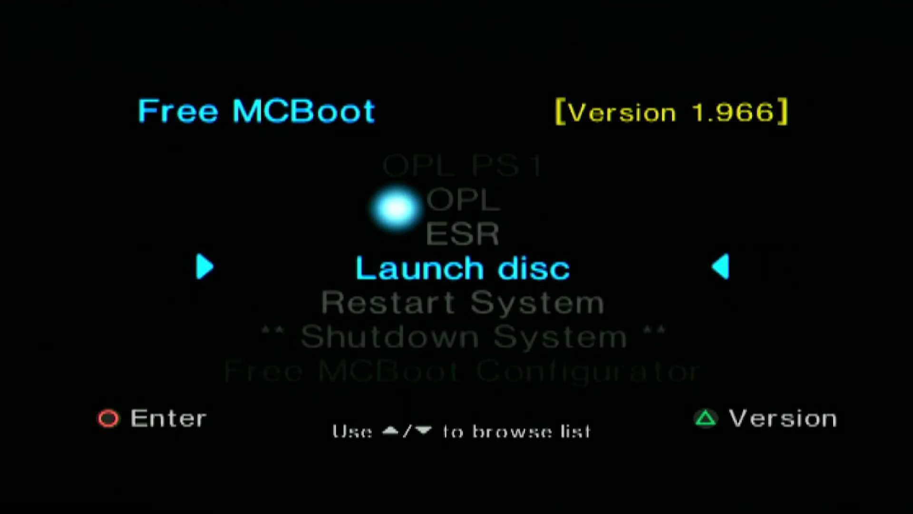
key(Down)
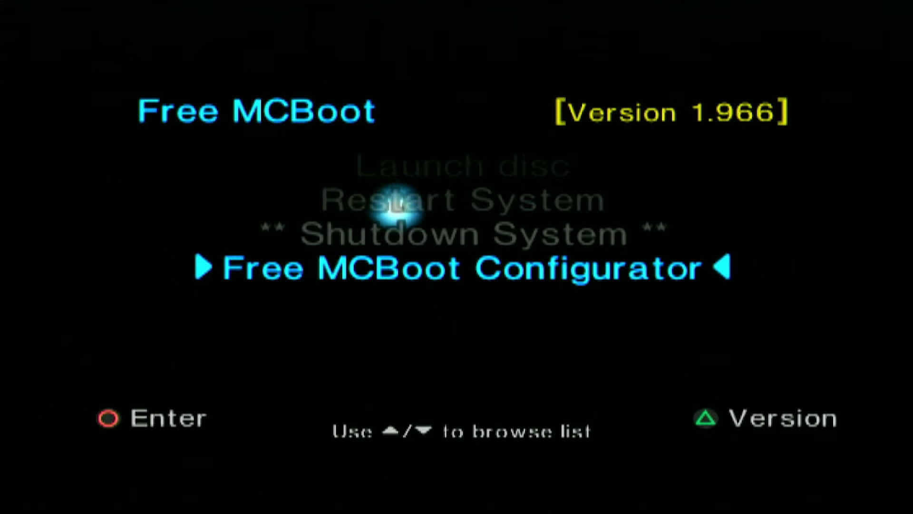
key(Up)
key(Up)
key(Up)
key(Up)
key(Up)
key(Up)
key(Up)
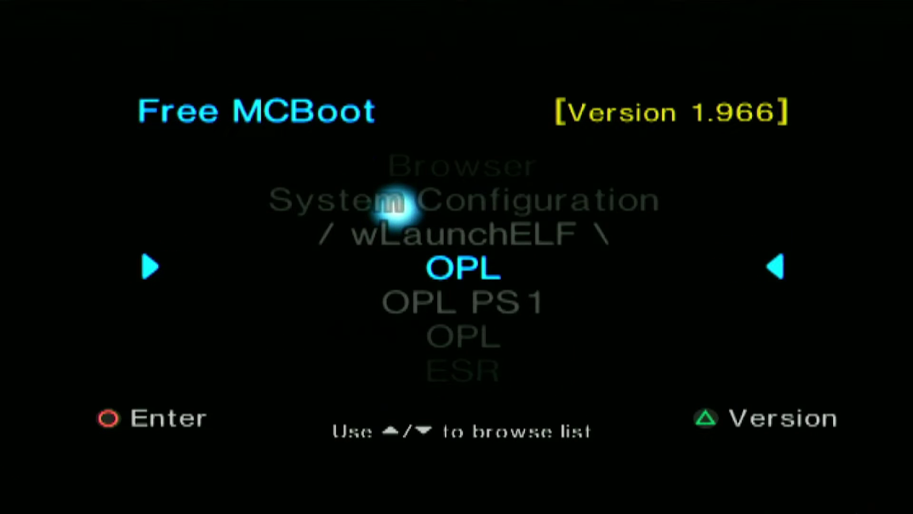
key(Up)
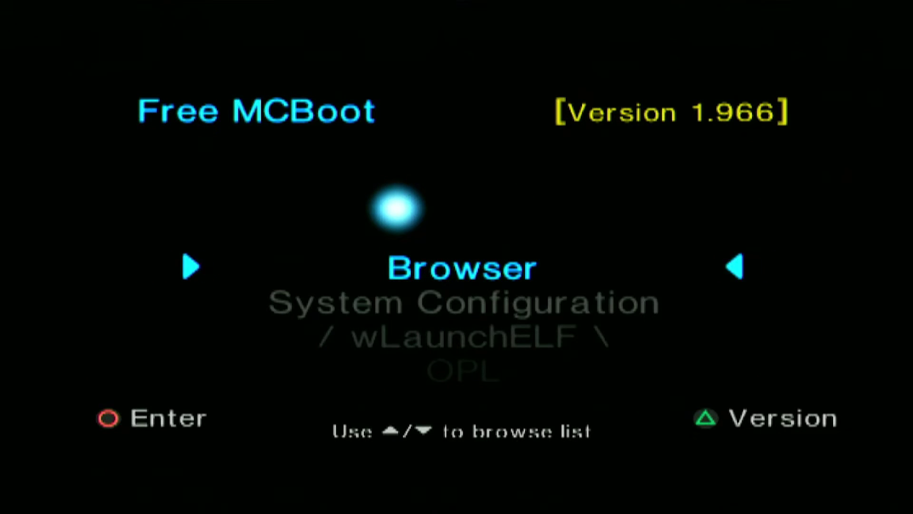
Step: Launch OPL from the boot menu, confirm its USB Games list shows four games, then return to the boot menu
key(Down)
key(Down)
key(Down)
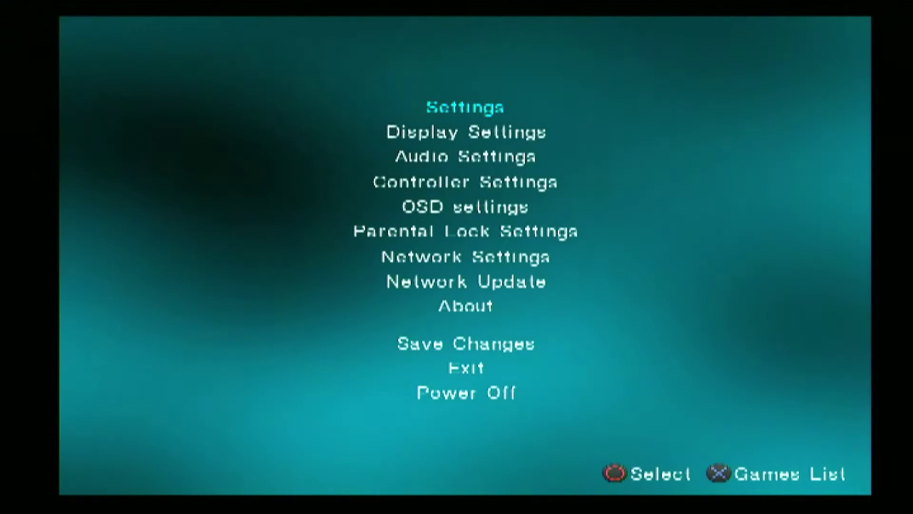
key(x)
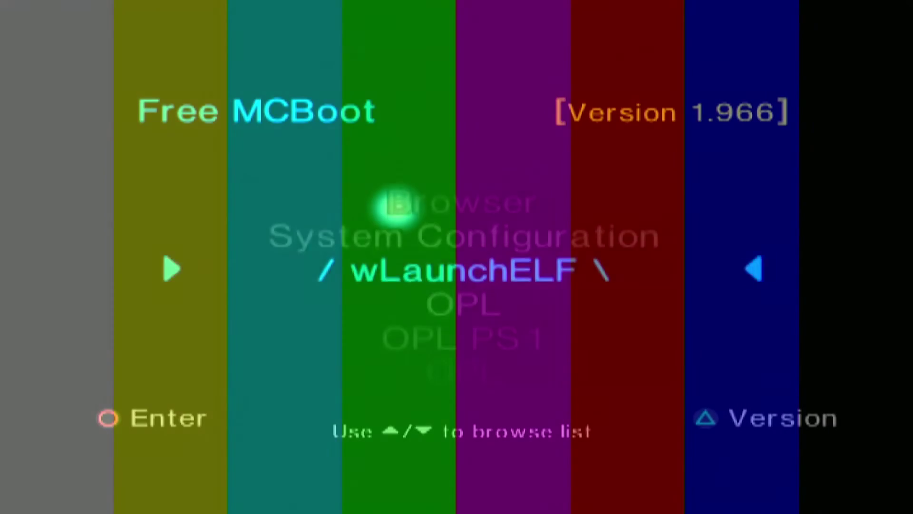
key(Down)
key(Down)
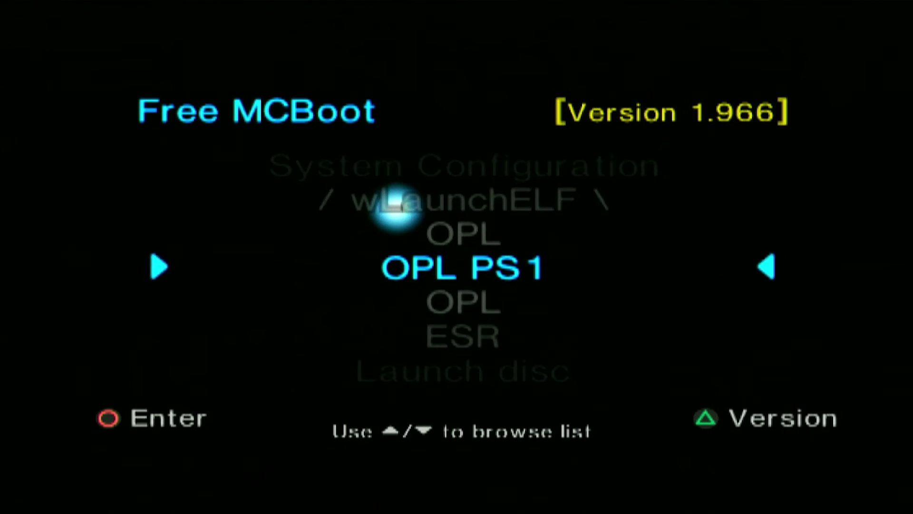
Step: Start OPL via the OPL PS1 entry and show the PS1 Games list, headed by ArmoredCoreMaster Arena
key(Return)
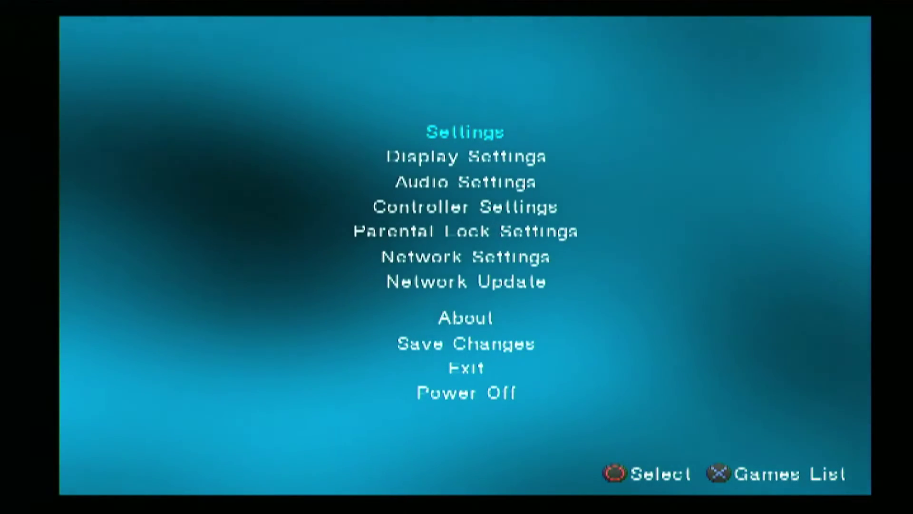
key(Escape)
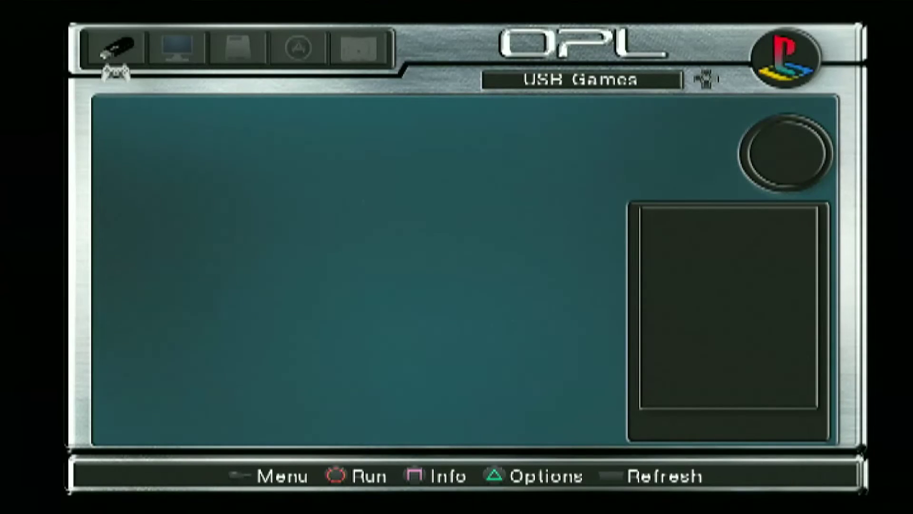
key(Left)
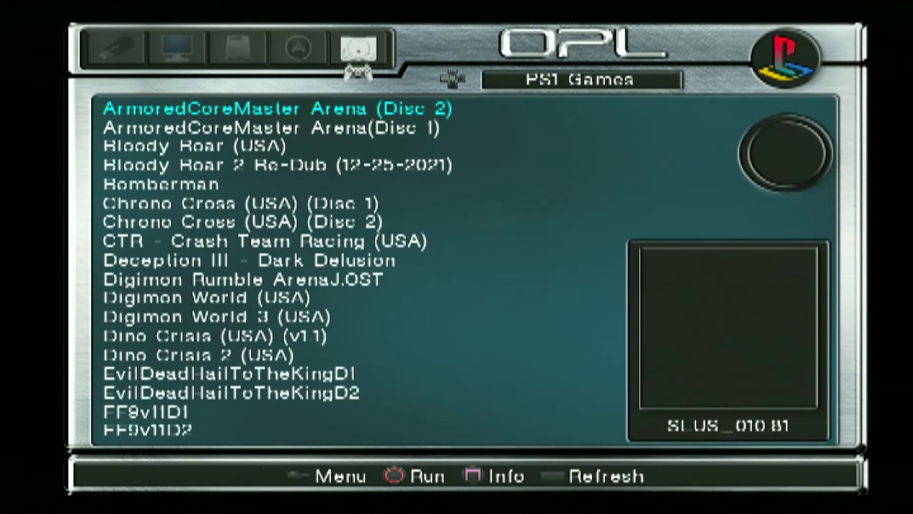